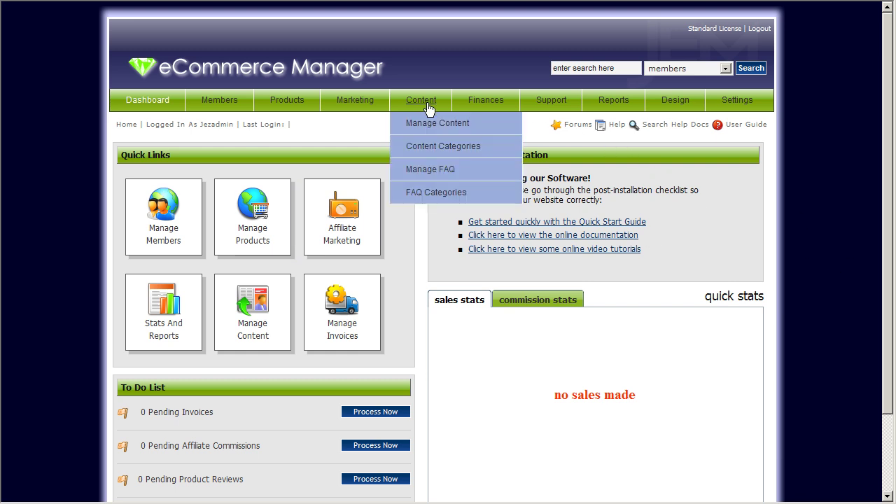
- Start a new content article from Add Content
{"action": "mouse_move", "coordinate": [424, 105]}
{"action": "mouse_move", "coordinate": [420, 124]}
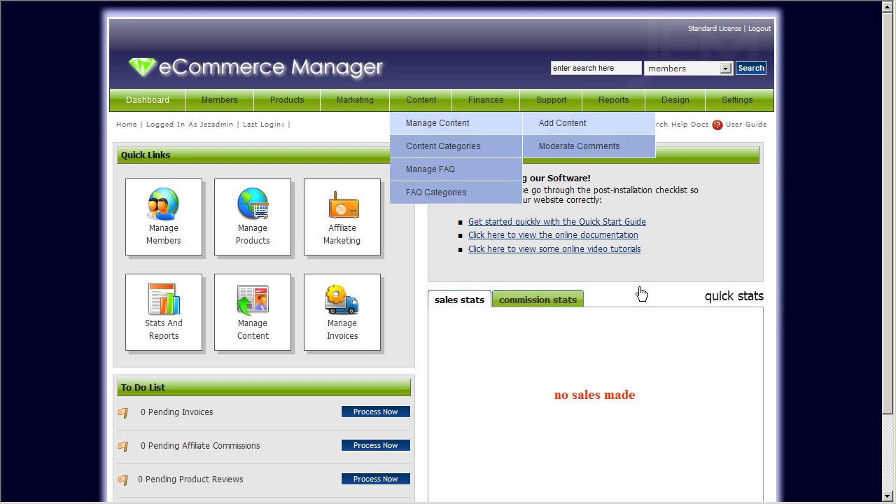
{"action": "left_click", "coordinate": [562, 124]}
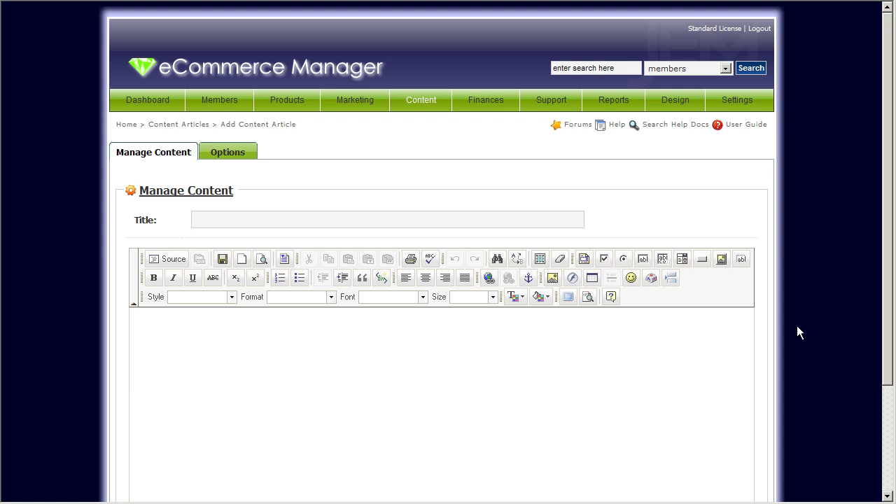
{"action": "left_click_drag", "start_coordinate": [886, 232], "coordinate": [886, 292]}
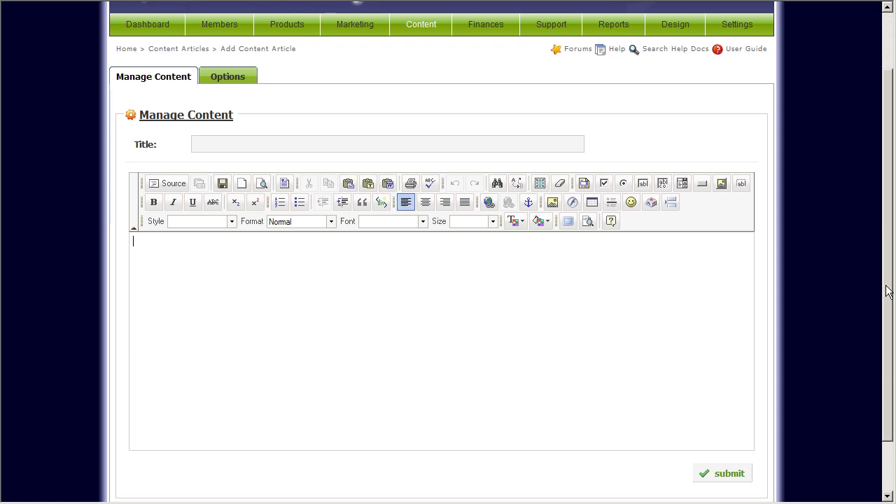
- Enter 'test page' as the article title, leaving the body empty
{"action": "left_click", "coordinate": [354, 331]}
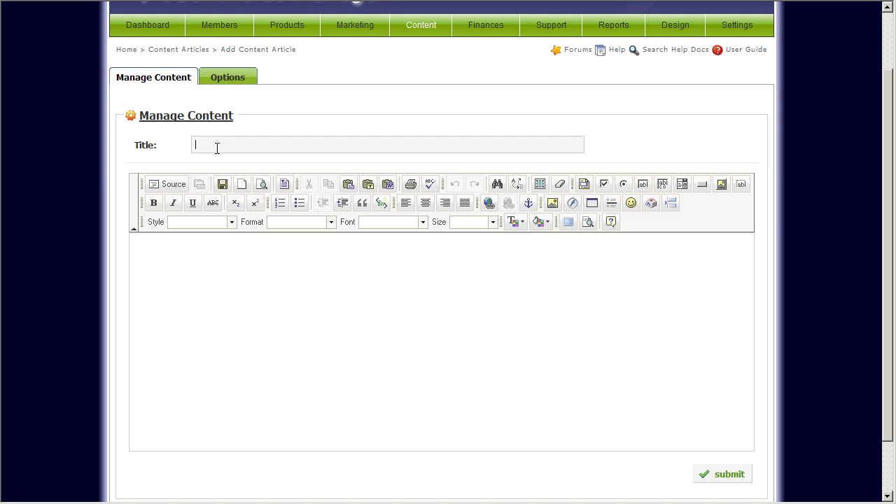
{"action": "type", "text": "test o"}
{"action": "key", "text": "BackSpace"}
{"action": "type", "text": "page"}
{"action": "left_click", "coordinate": [214, 344]}
{"action": "left_click", "coordinate": [491, 388]}
- Center-justify the body and type 'Welcome to Our Site!' as its first line
{"action": "left_click", "coordinate": [425, 203]}
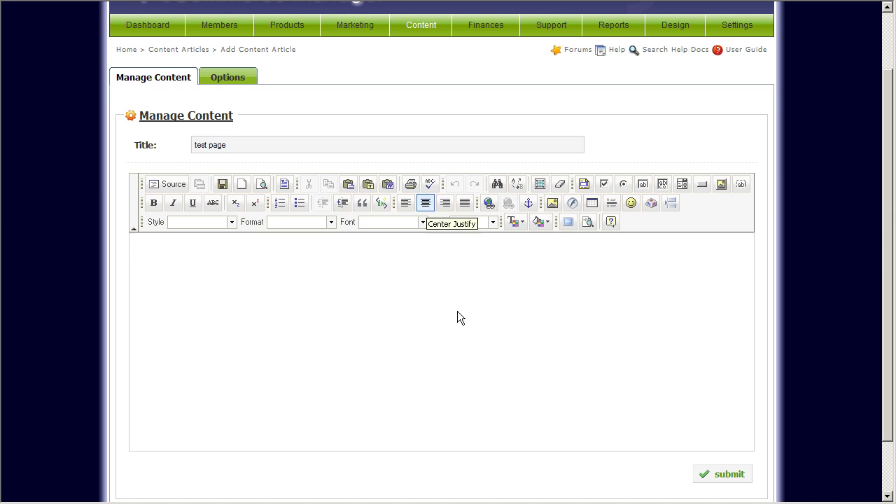
{"action": "type", "text": "Welcome tour"}
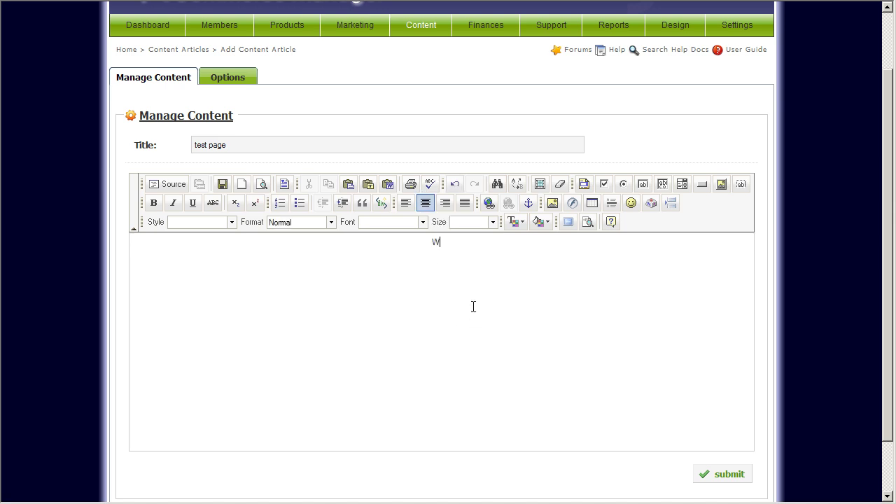
{"action": "key", "text": "BackSpace"}
{"action": "key", "text": "BackSpace"}
{"action": "type", "text": "Our Site!"}
- Browse the server's image folders and pick home.png (465 × 335) from the root folder
{"action": "left_click", "coordinate": [553, 205]}
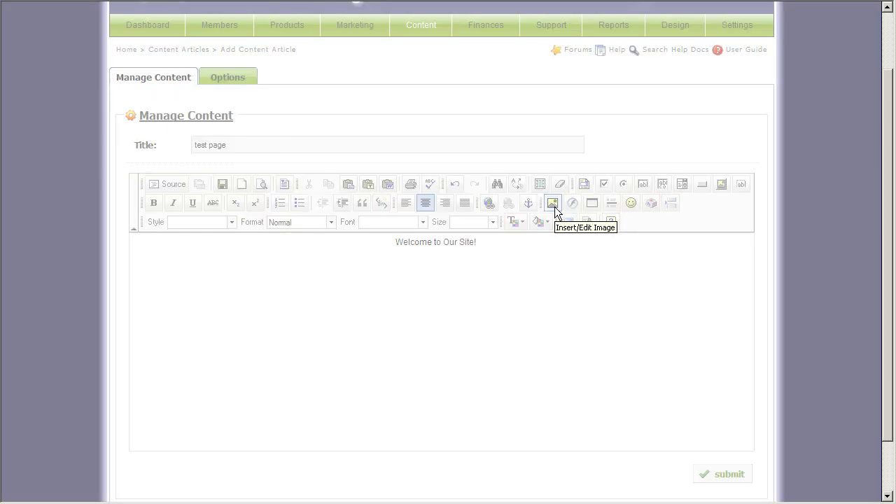
{"action": "left_click", "coordinate": [534, 169]}
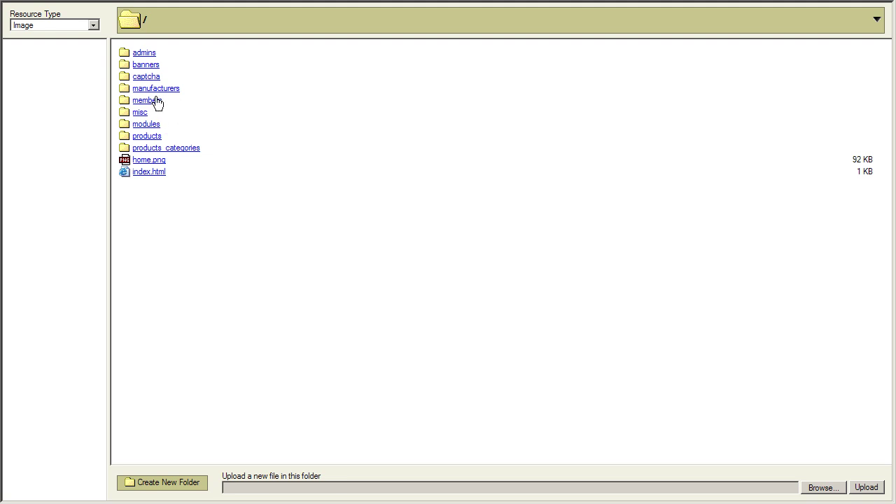
{"action": "left_click", "coordinate": [149, 137]}
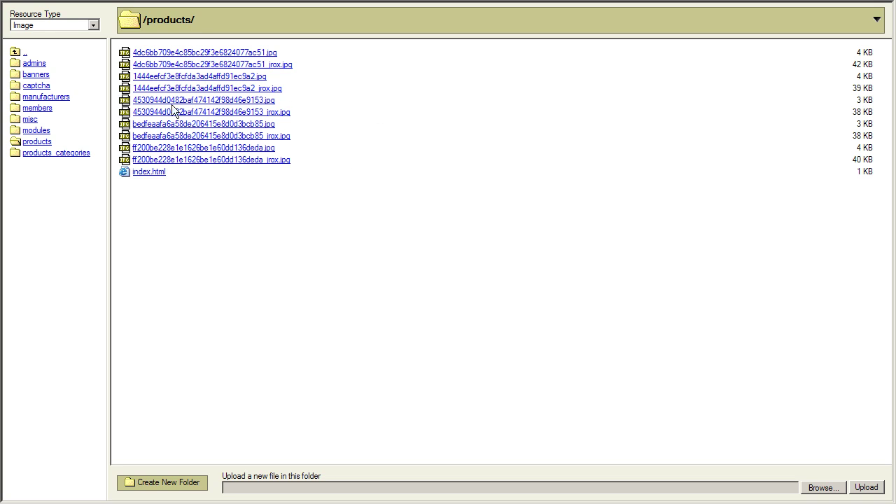
{"action": "left_click", "coordinate": [25, 52]}
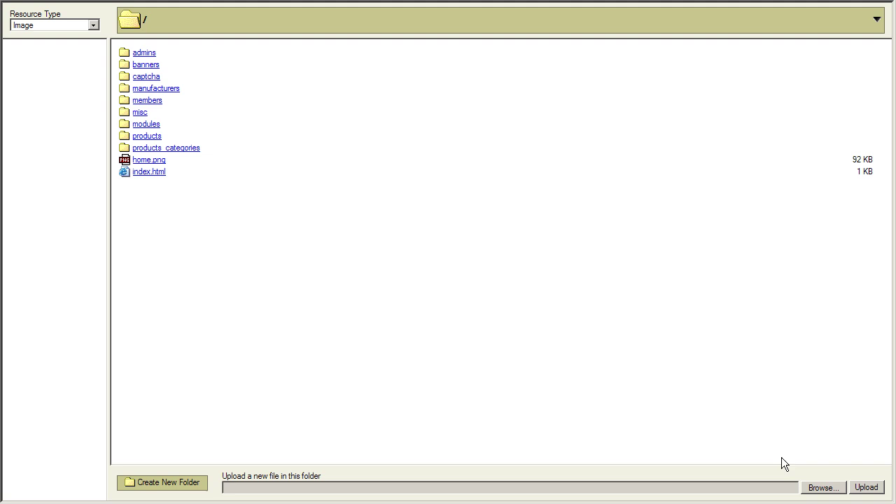
{"action": "left_click", "coordinate": [818, 491]}
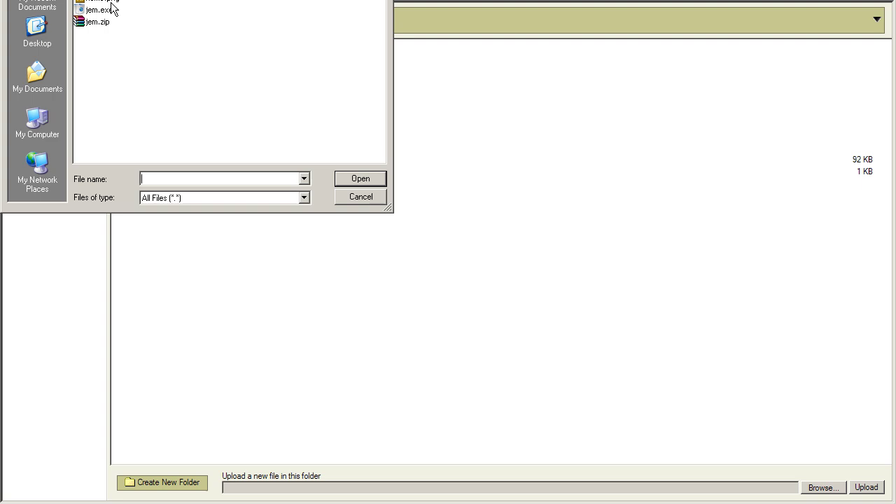
{"action": "left_click", "coordinate": [342, 196]}
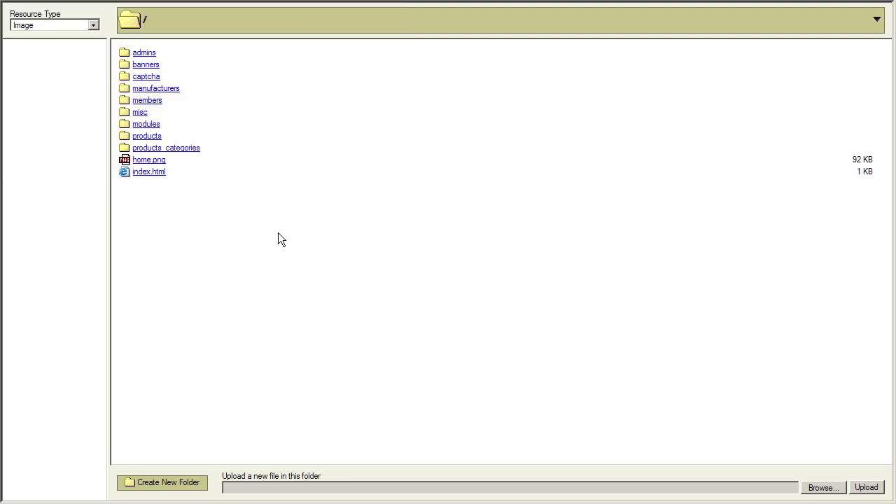
{"action": "left_click", "coordinate": [149, 161]}
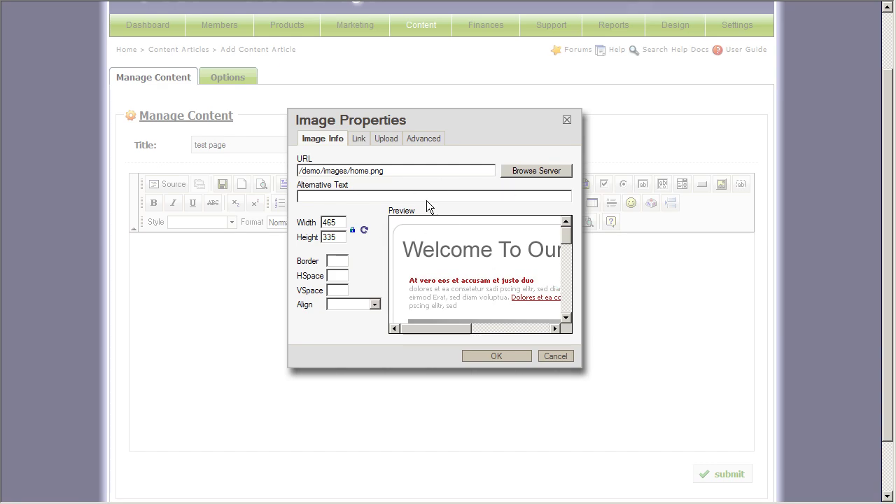
- Insert home.png below the welcome line, then select the 'Welcome to Our Site!' line
{"action": "left_click", "coordinate": [516, 356]}
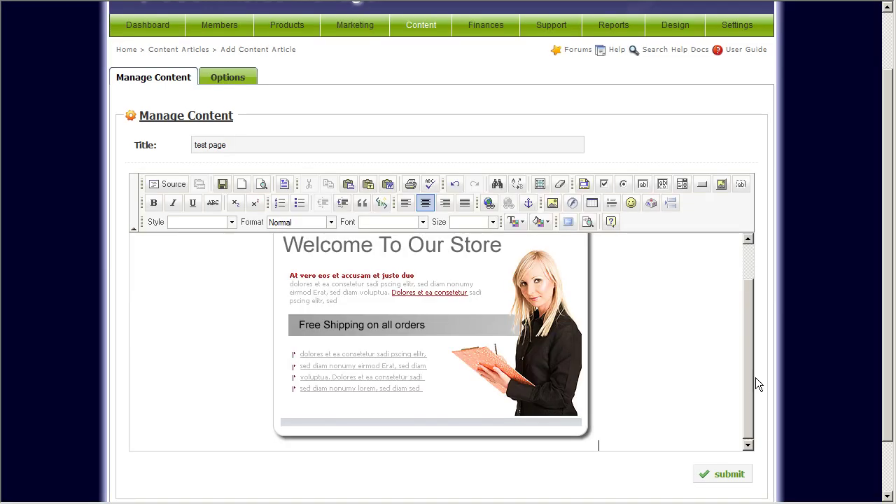
{"action": "left_click_drag", "start_coordinate": [752, 397], "coordinate": [635, 347]}
{"action": "left_click", "coordinate": [701, 377]}
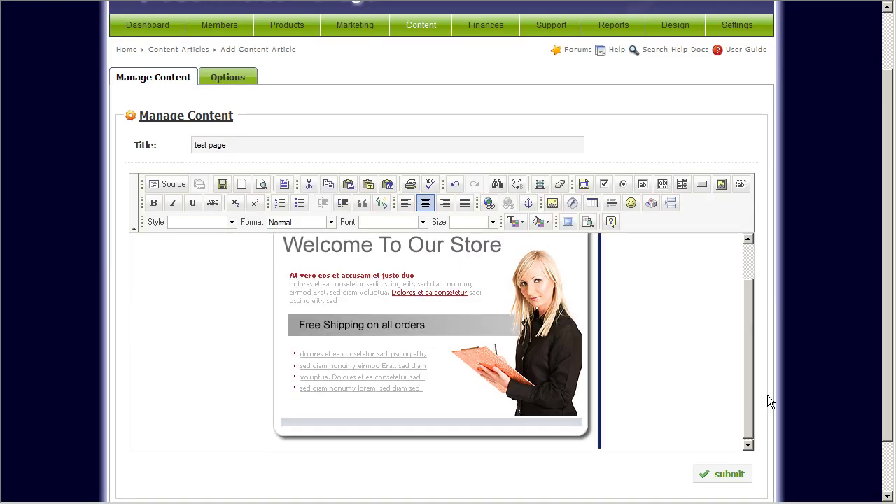
{"action": "left_click_drag", "start_coordinate": [755, 403], "coordinate": [419, 255]}
{"action": "left_click_drag", "start_coordinate": [749, 330], "coordinate": [751, 285]}
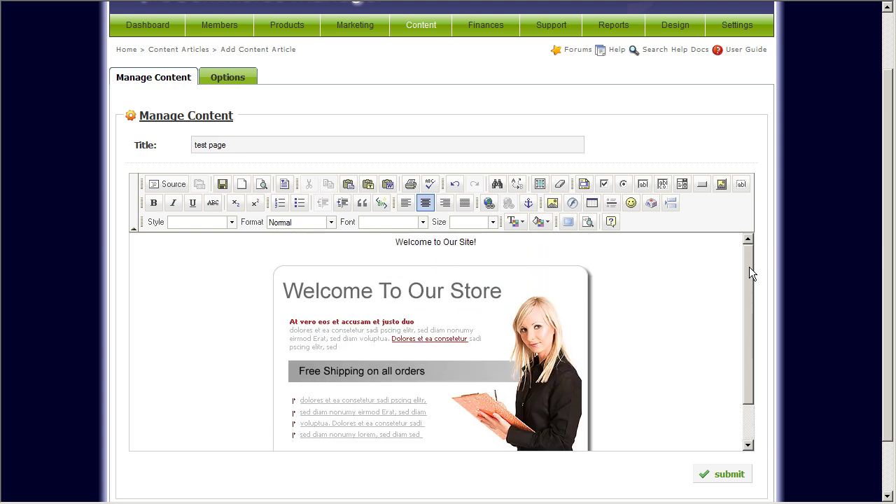
{"action": "left_click_drag", "start_coordinate": [395, 241], "coordinate": [526, 244]}
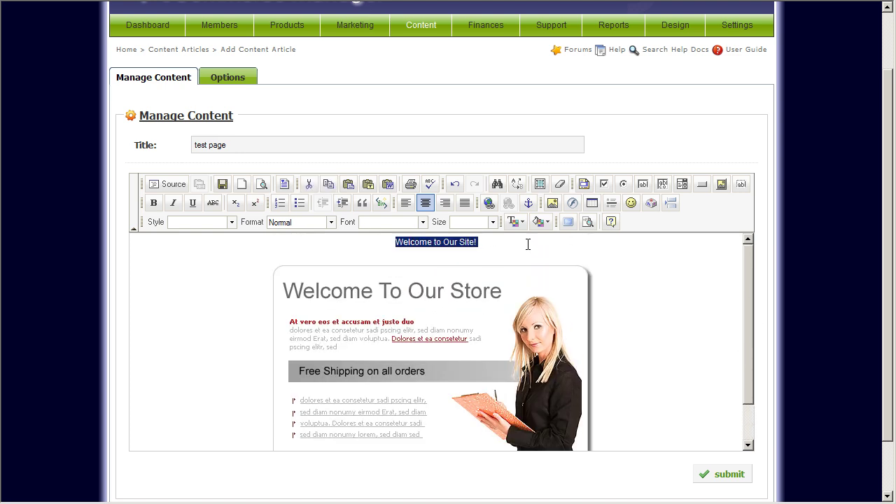
- Format 'Welcome to Our Site!' as Heading 1 and center-justify it
{"action": "left_click", "coordinate": [332, 222]}
{"action": "left_click", "coordinate": [353, 259]}
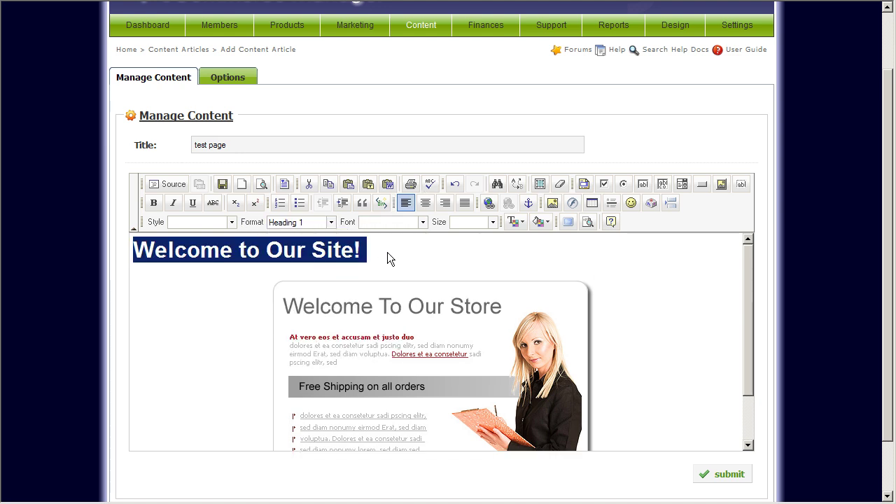
{"action": "left_click", "coordinate": [376, 246]}
{"action": "left_click", "coordinate": [445, 204]}
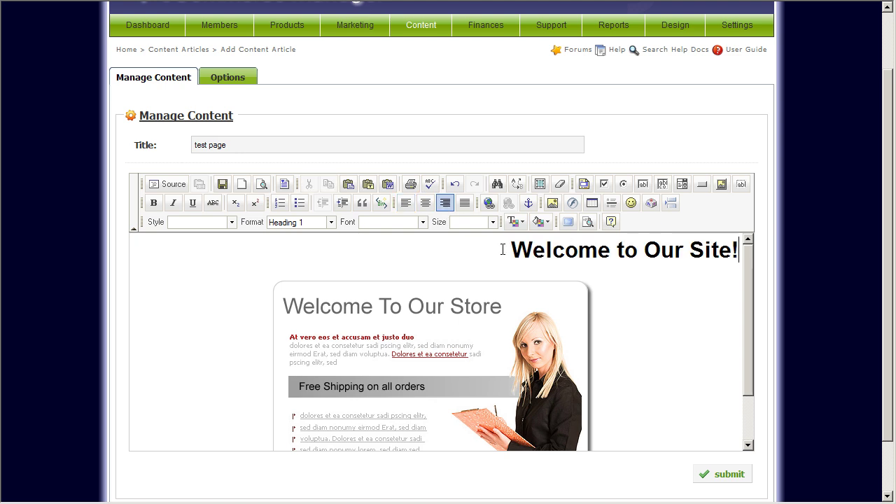
{"action": "left_click", "coordinate": [425, 202]}
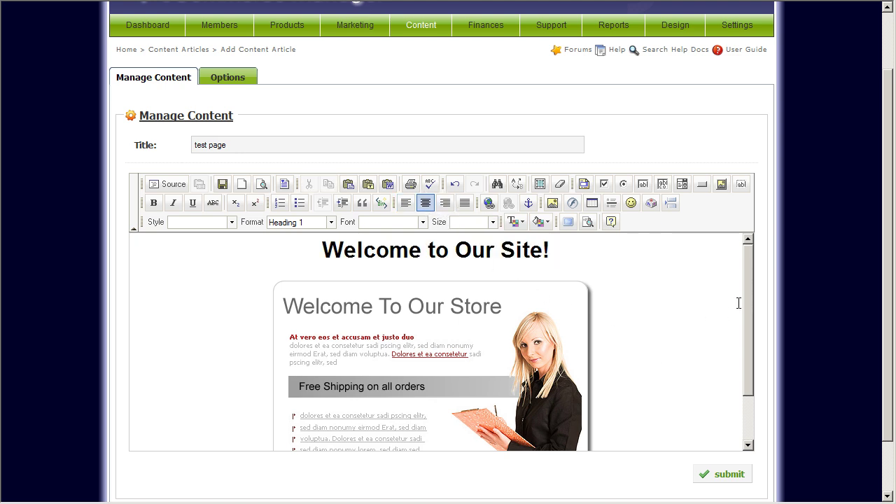
{"action": "left_click_drag", "start_coordinate": [748, 303], "coordinate": [752, 388]}
{"action": "left_click", "coordinate": [700, 398]}
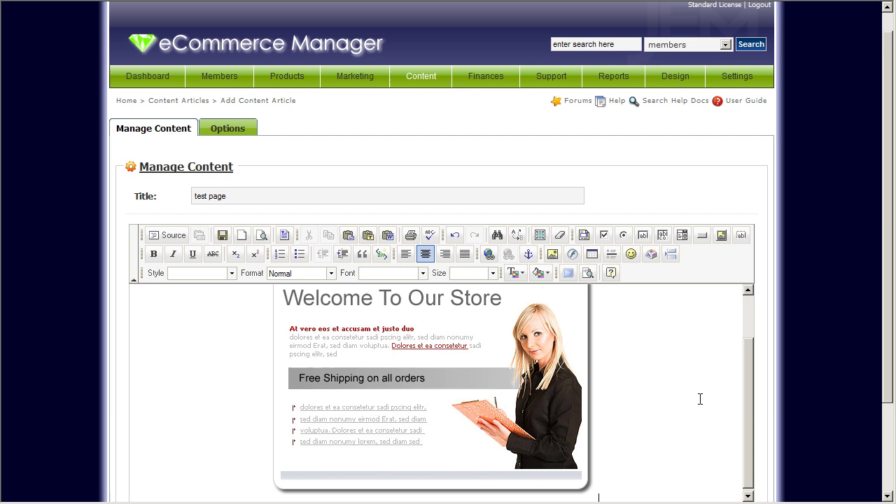
{"action": "scroll", "coordinate": [700, 399], "scroll_direction": "up", "scroll_amount": 3}
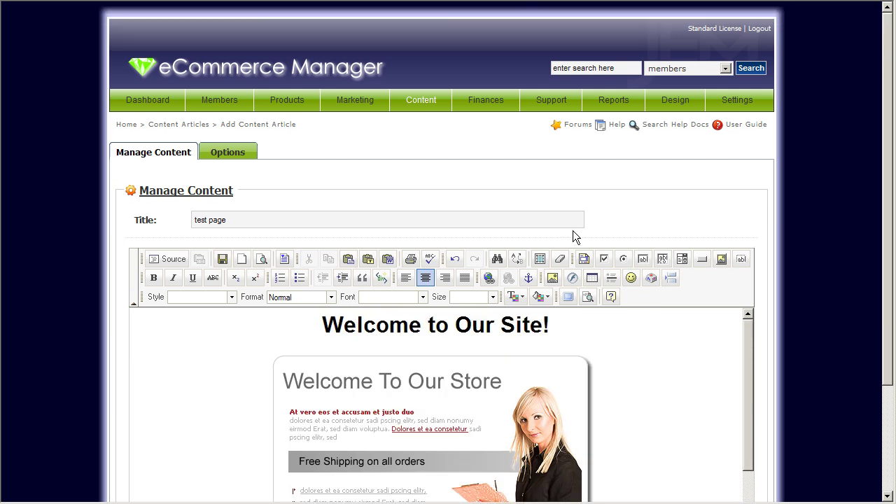
{"action": "left_click_drag", "start_coordinate": [746, 354], "coordinate": [749, 321]}
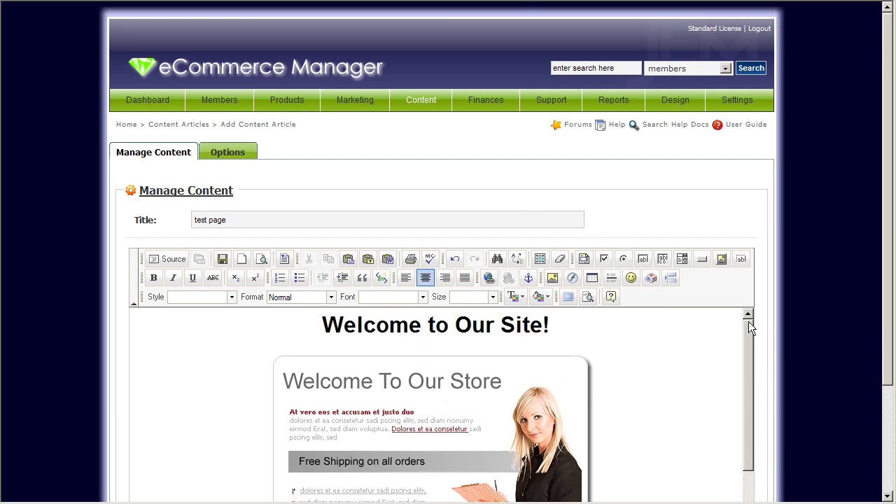
- In Options, set Content Type to 'standard' and keep Status as 'active'
{"action": "left_click", "coordinate": [238, 155]}
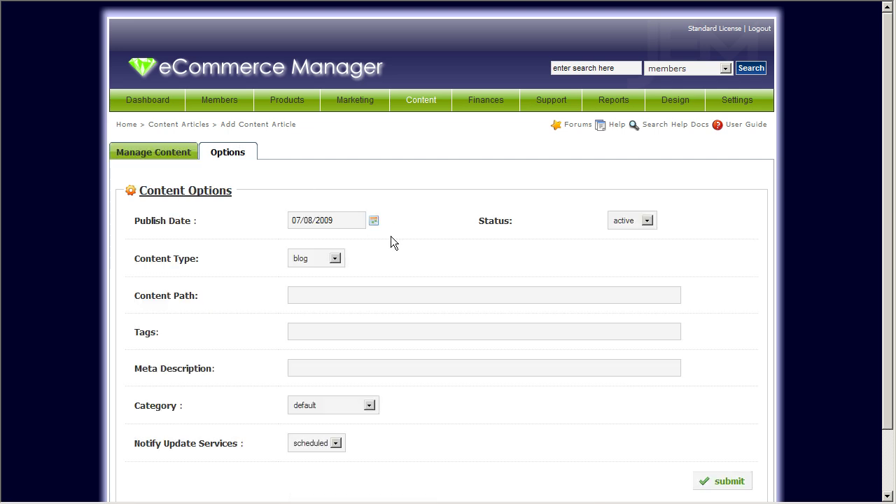
{"action": "left_click", "coordinate": [327, 259]}
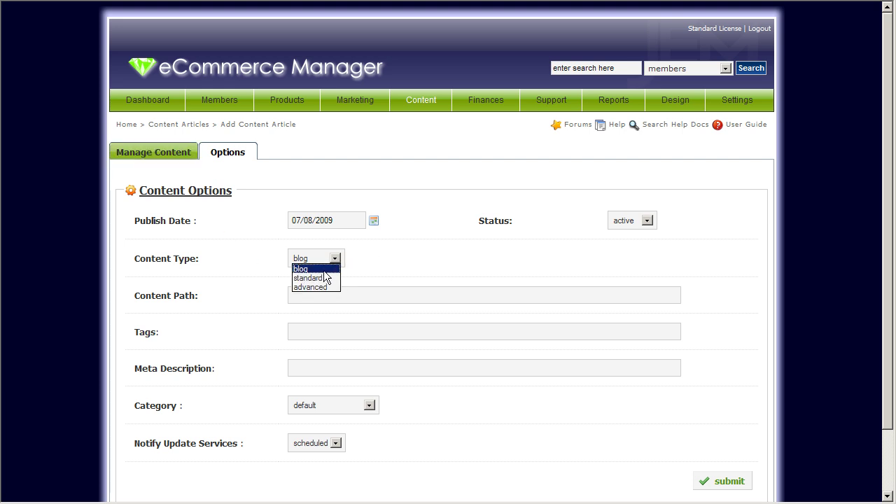
{"action": "left_click", "coordinate": [319, 277]}
{"action": "left_click", "coordinate": [229, 274]}
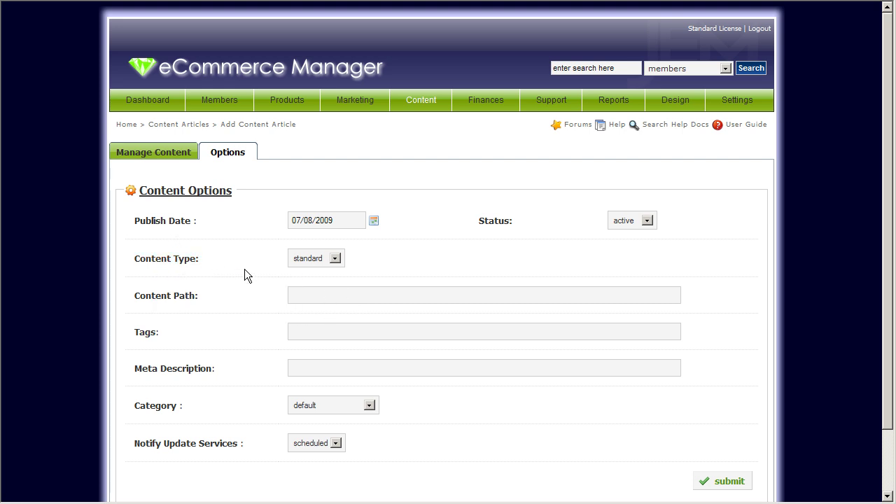
{"action": "left_click", "coordinate": [623, 221]}
{"action": "left_click", "coordinate": [644, 222]}
- Submit the 'test page' article and view its new URL content/article/3/test-page
{"action": "left_click", "coordinate": [161, 156]}
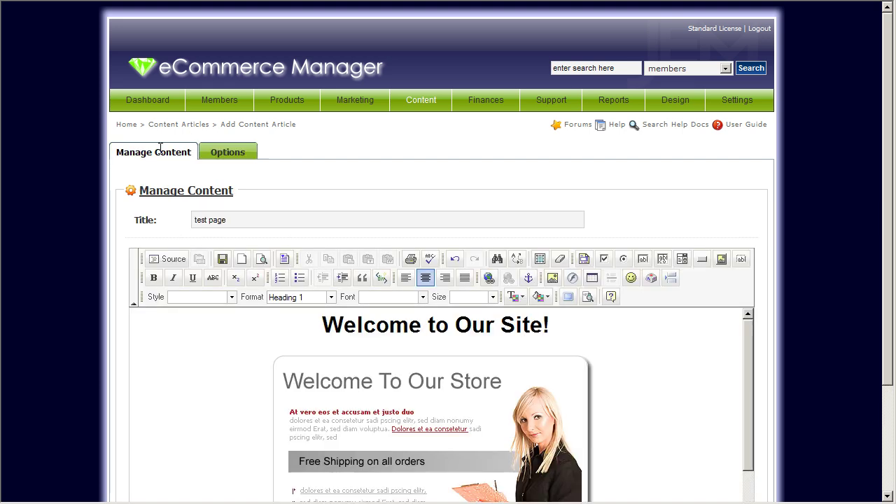
{"action": "scroll", "coordinate": [783, 328], "scroll_direction": "down", "scroll_amount": 1}
{"action": "scroll", "coordinate": [781, 326], "scroll_direction": "down", "scroll_amount": 3}
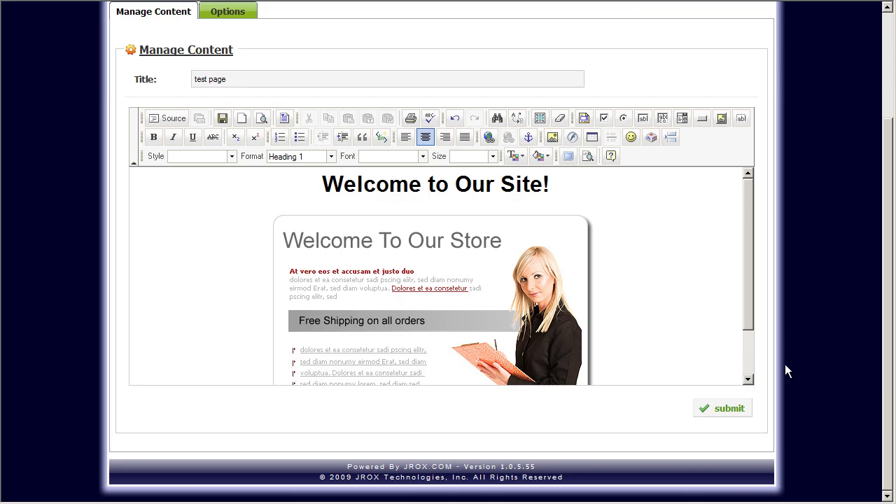
{"action": "scroll", "coordinate": [800, 279], "scroll_direction": "up", "scroll_amount": 4}
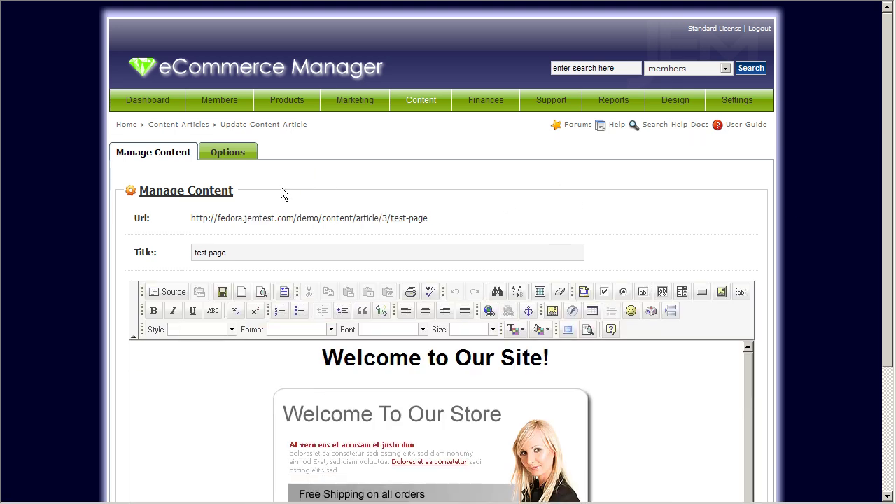
{"action": "left_click", "coordinate": [369, 224]}
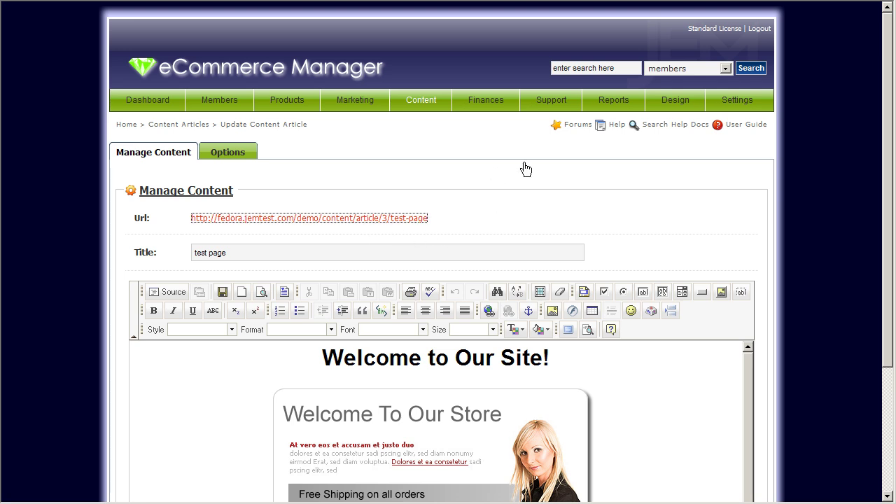